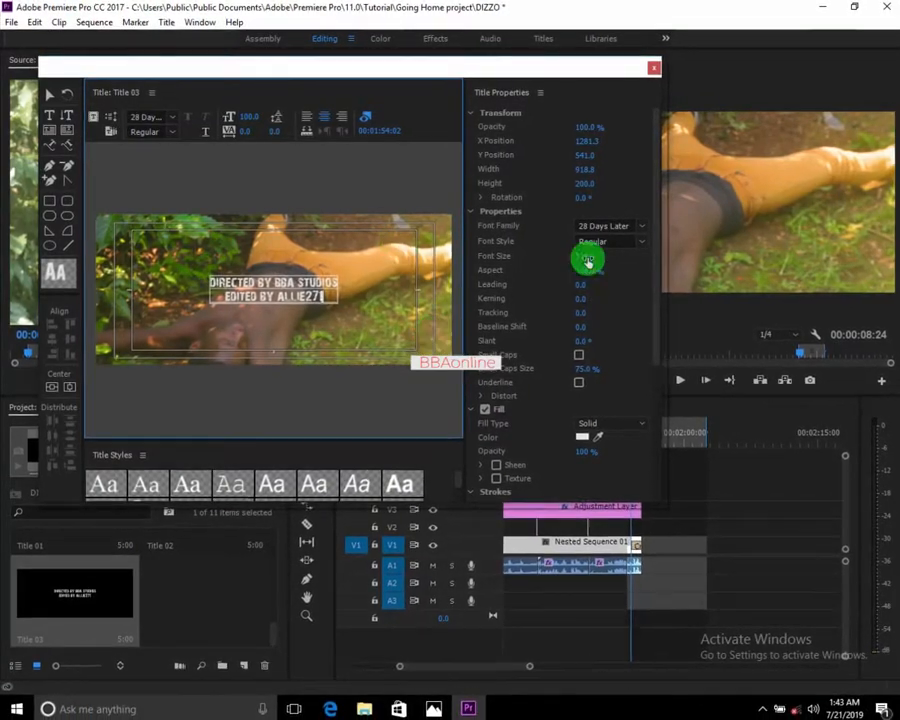
Place Title 03 on track V1 directly after Nested Sequence 01 and try to apply the default transition at their cut
left_click(650, 64)
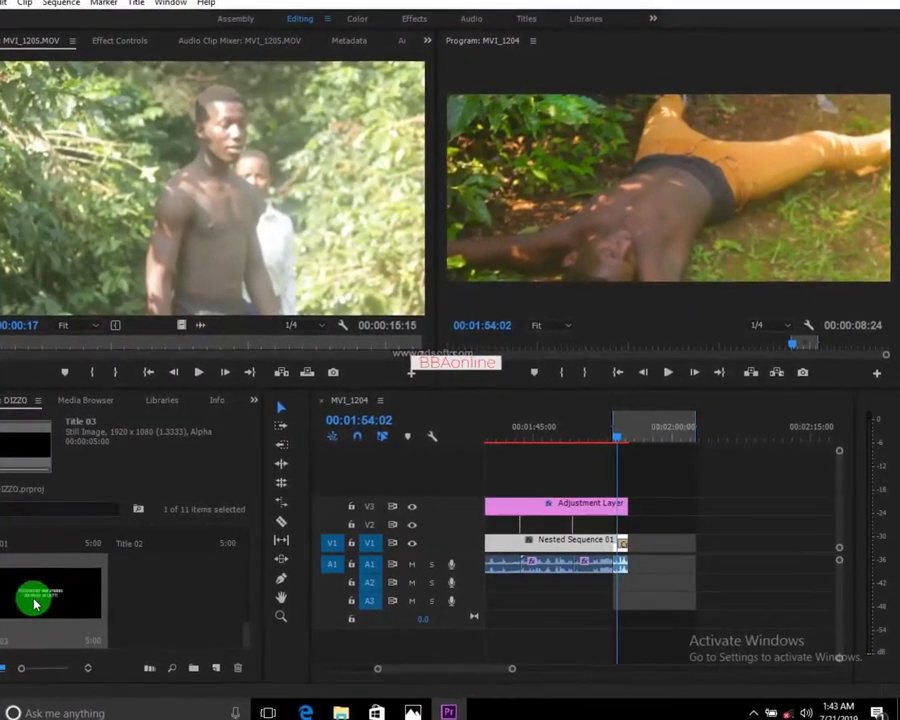
left_click_drag(5, 592, 614, 563)
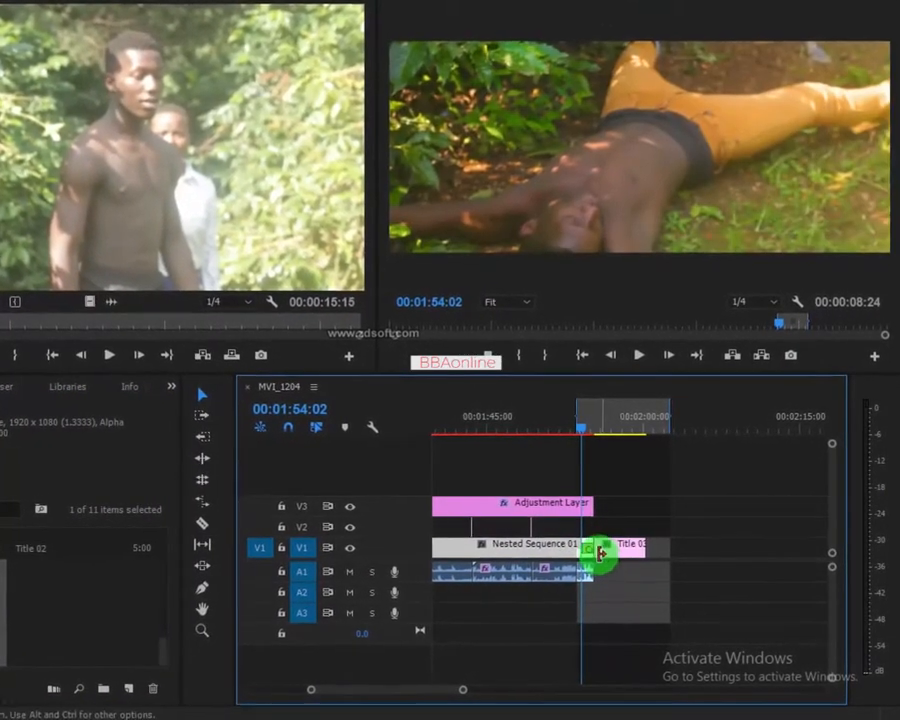
left_click(636, 546)
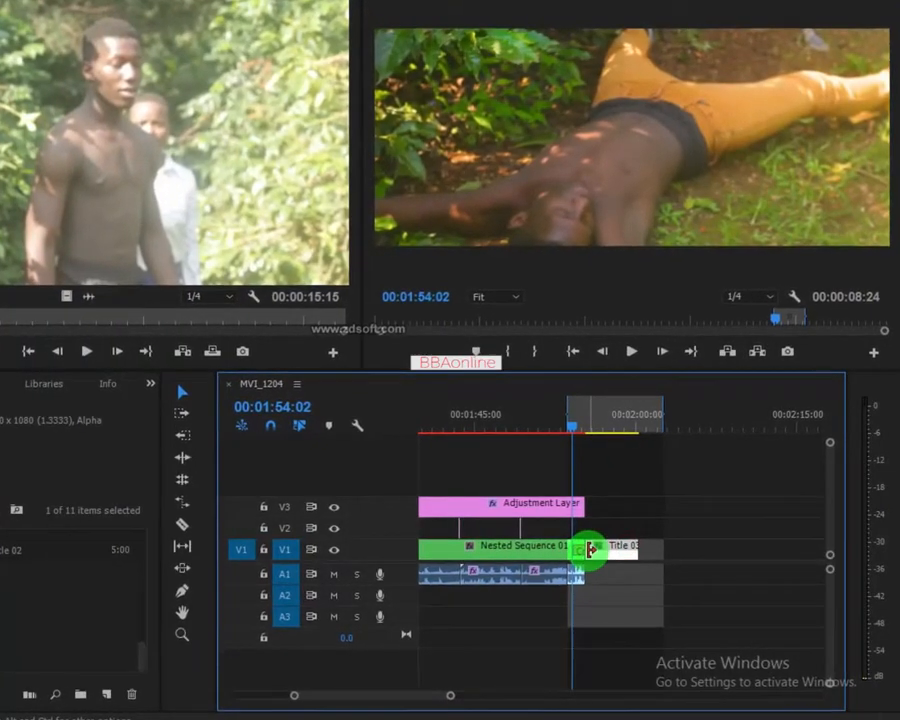
right_click(589, 548)
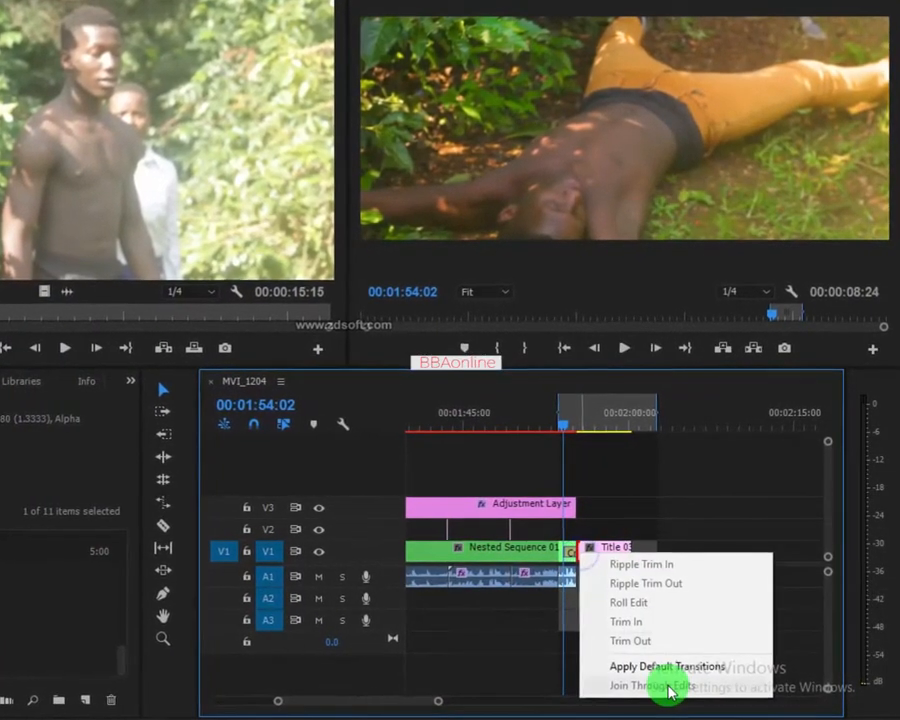
left_click(652, 670)
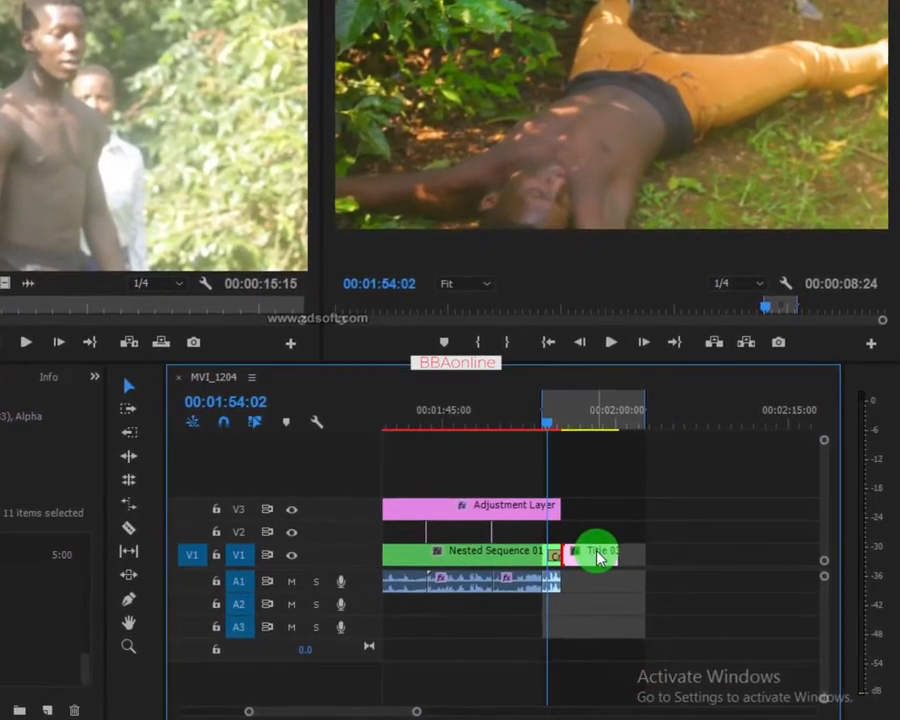
Move Title 03 slightly away from Nested Sequence 01 and apply default transitions to the title's start and end
left_click_drag(598, 557, 612, 554)
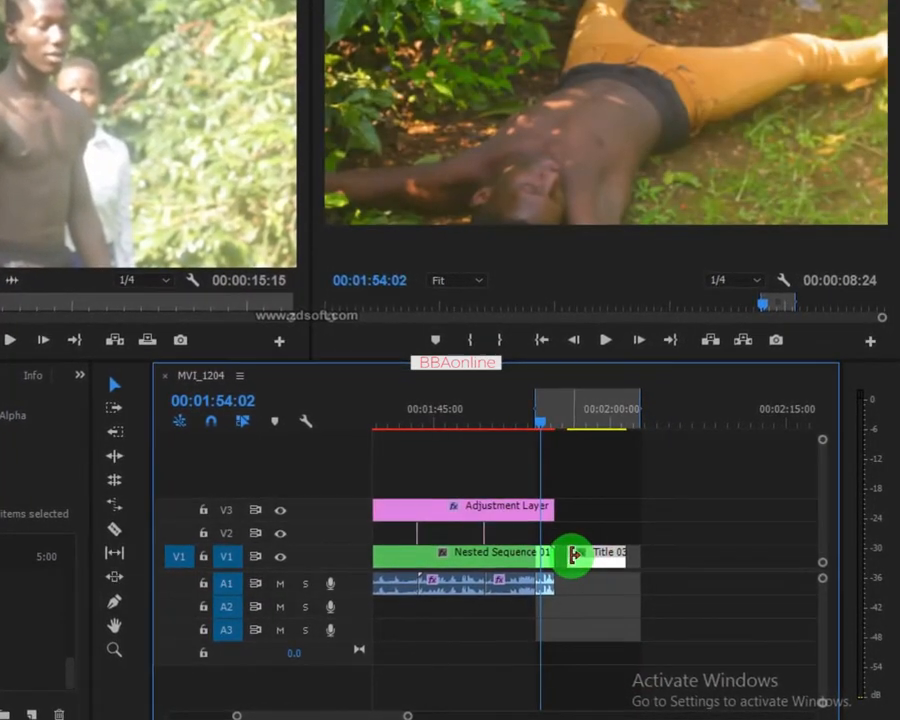
right_click(573, 556)
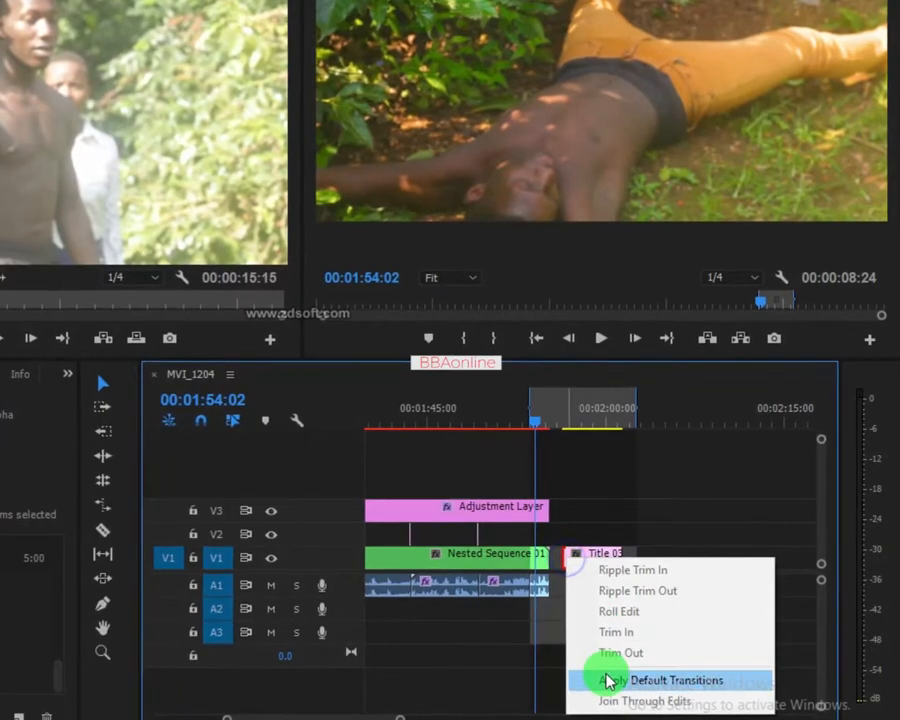
left_click(604, 679)
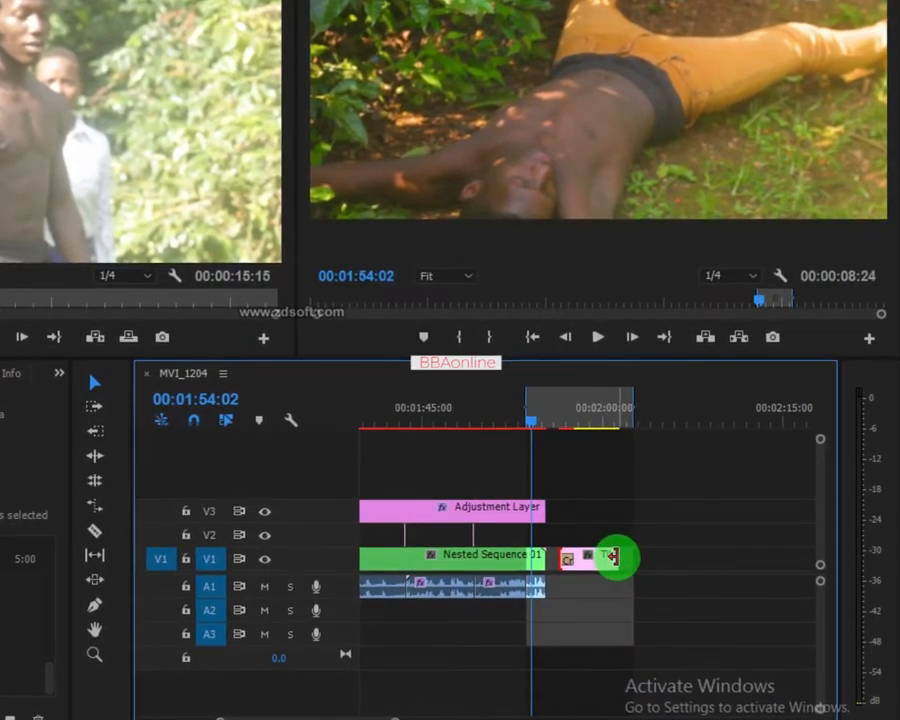
right_click(621, 557)
left_click(660, 686)
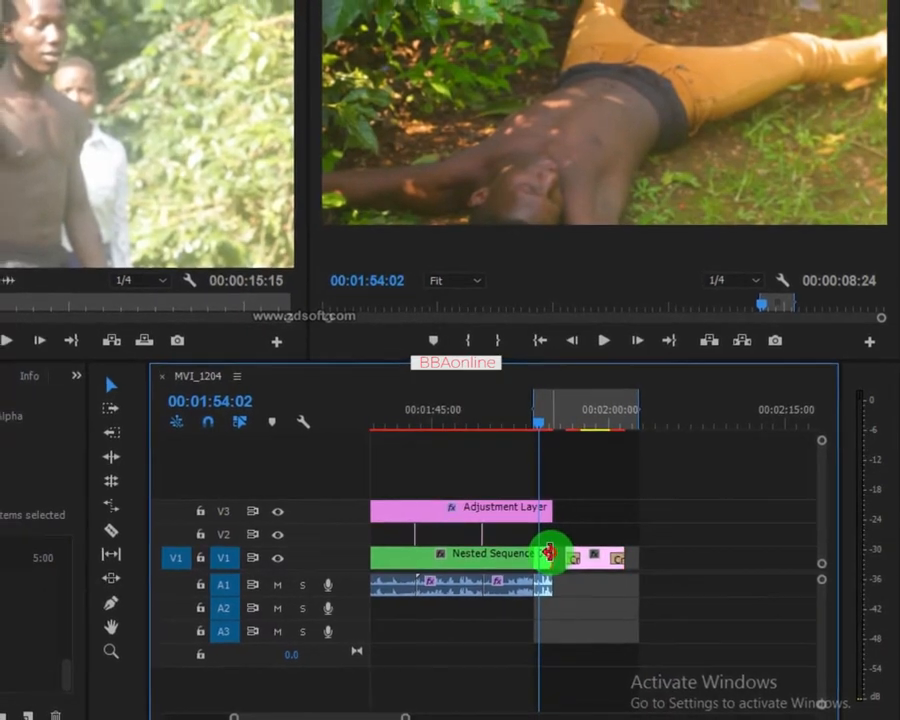
Apply the default transition to the end of Nested Sequence 01 and move Title 03 back against it
right_click(543, 555)
left_click(610, 668)
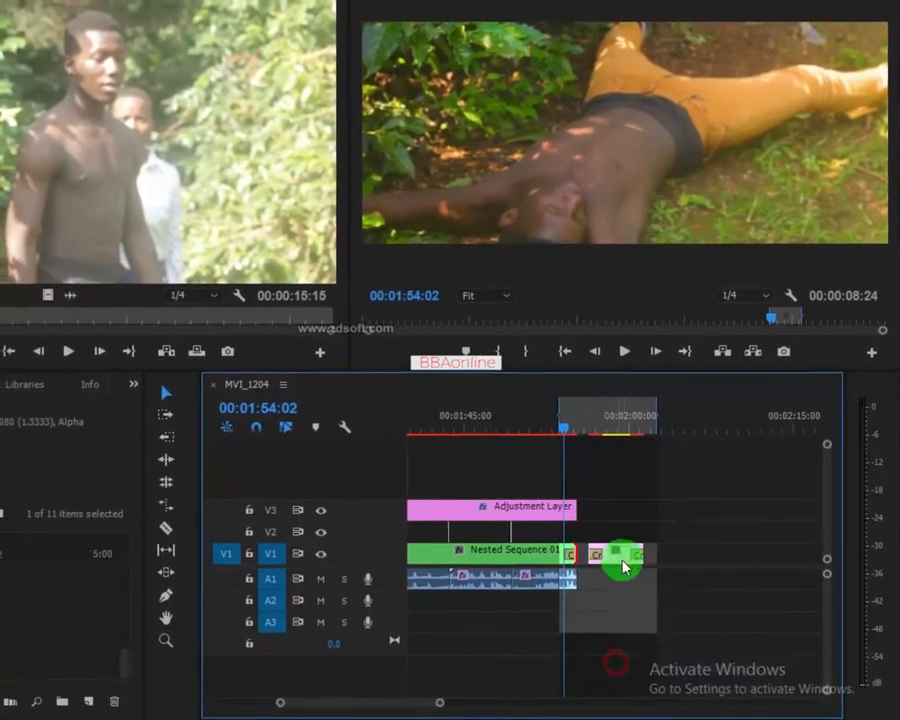
mouse_move(618, 558)
left_mouse_down()
mouse_move(610, 558)
mouse_move(634, 553)
left_mouse_up()
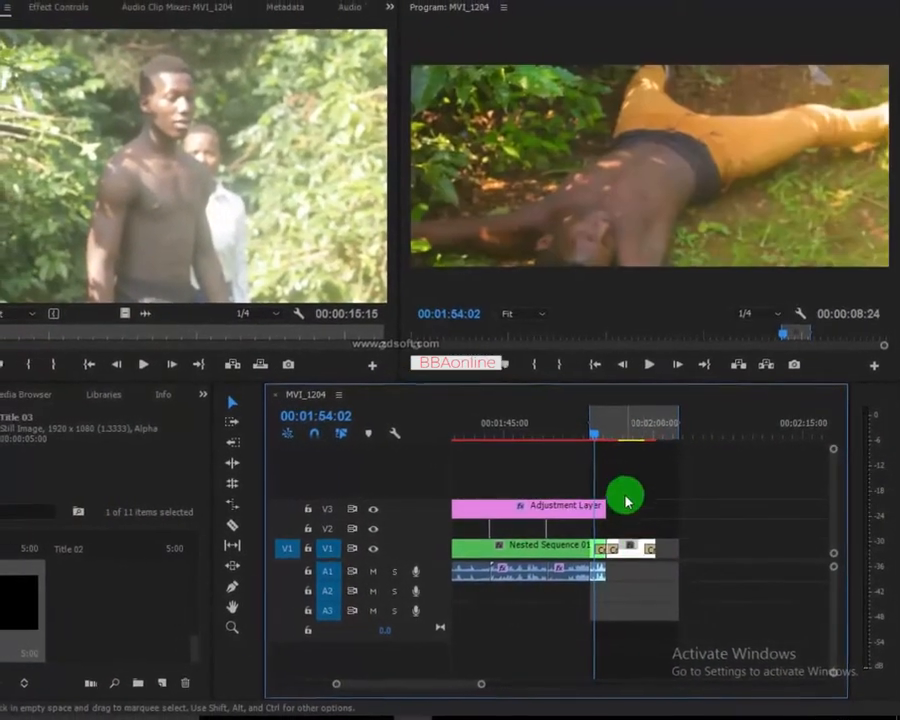
Play back the change from Nested Sequence 01 into Title 03 to check the transitions
left_click(599, 440)
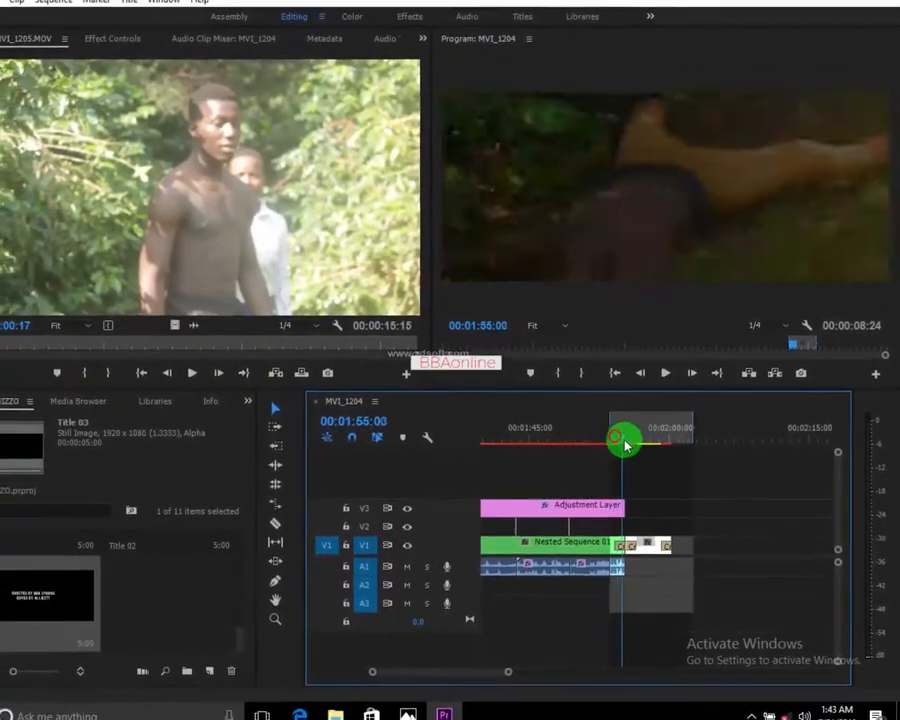
key("space")
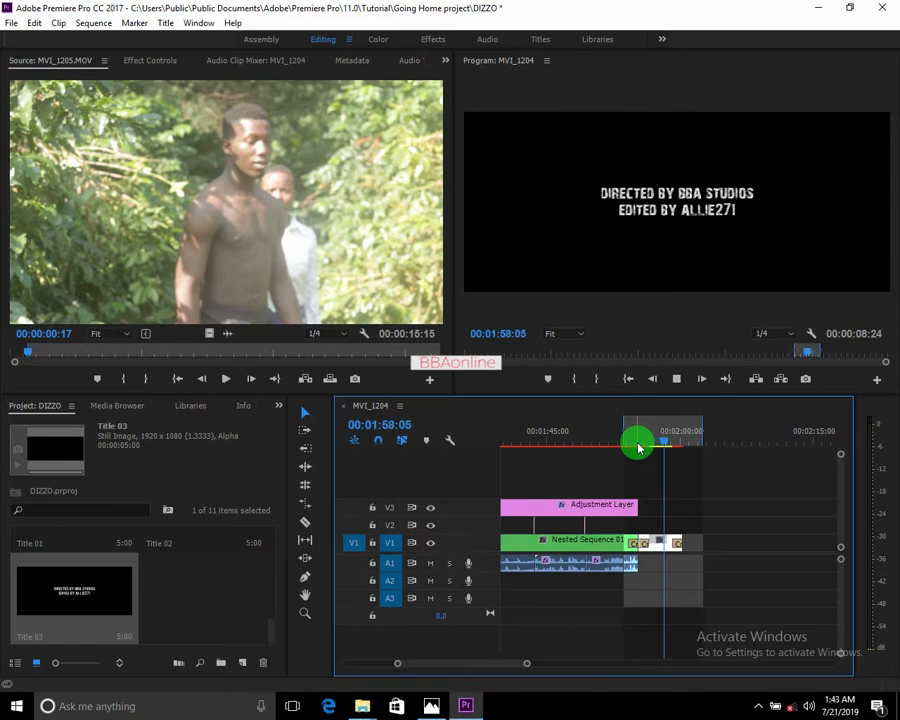
key("space")
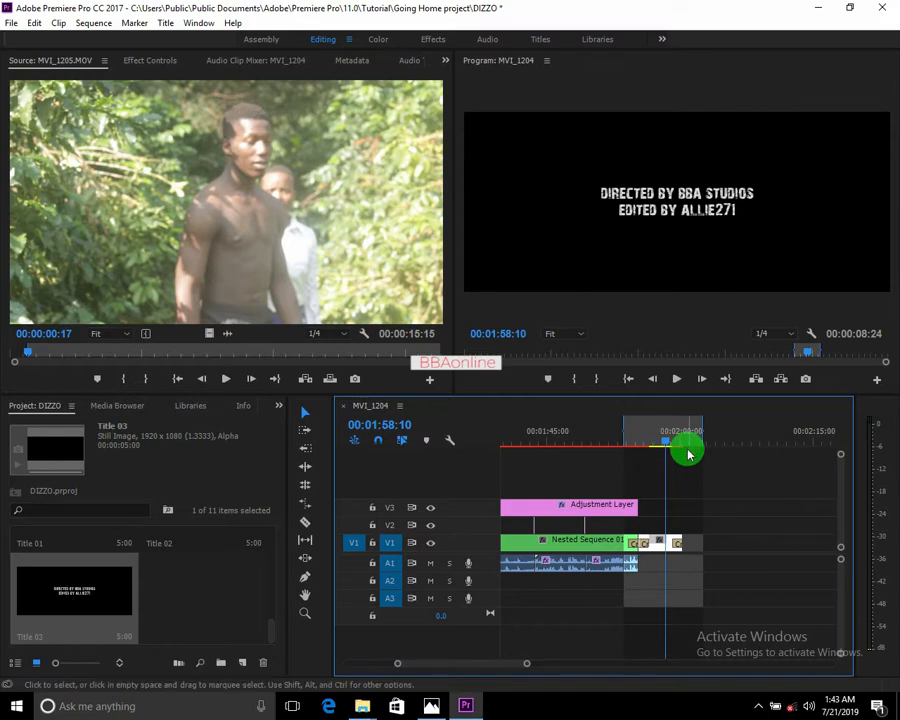
Delete the Cross Dissolve at the start of Title 03
left_click_drag(667, 440, 639, 430)
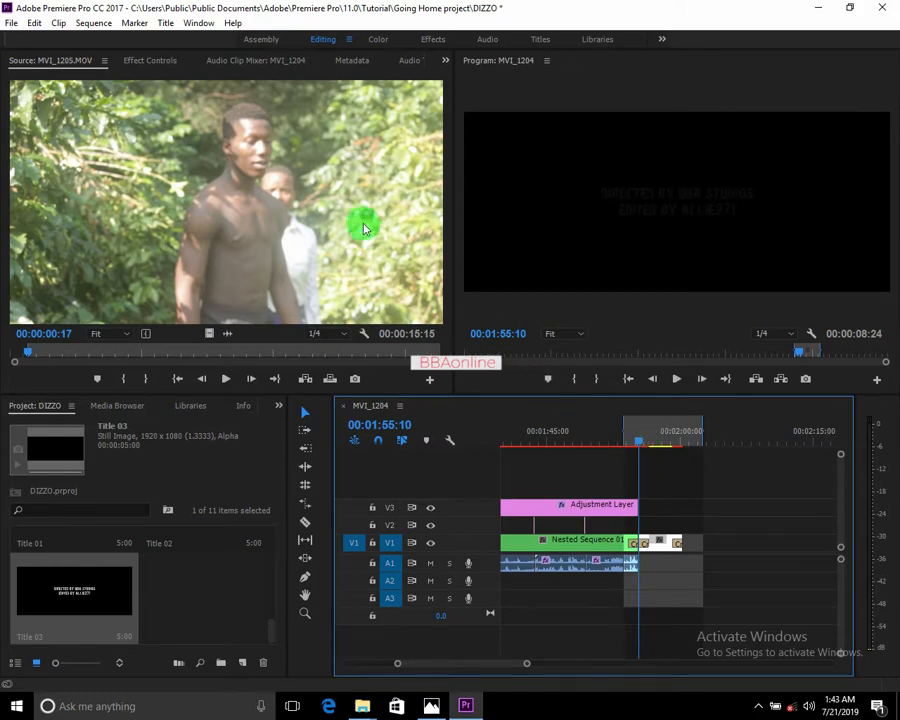
left_click(147, 64)
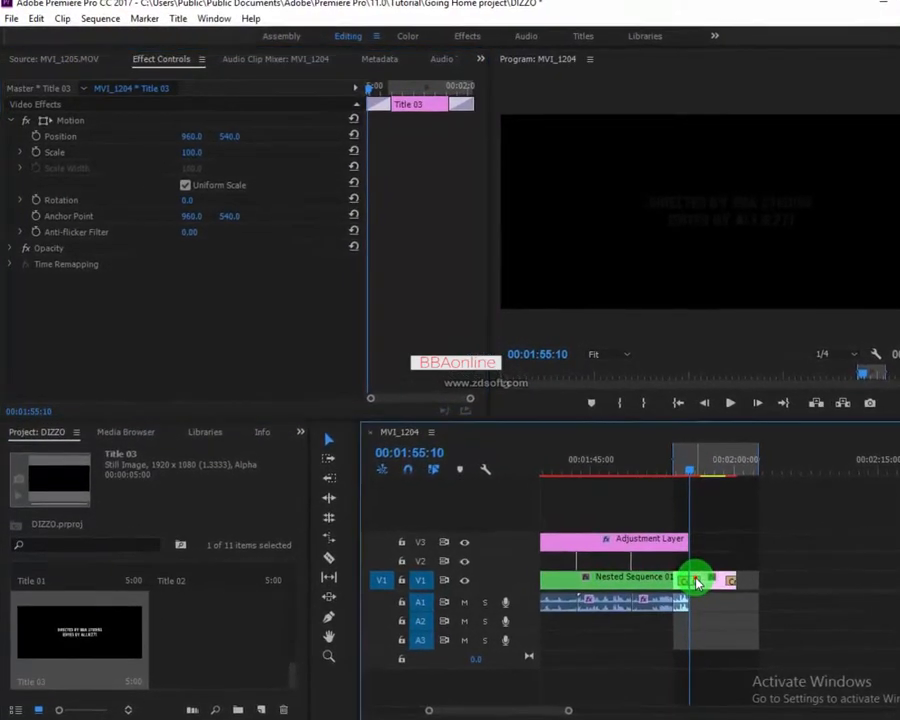
left_click(697, 582)
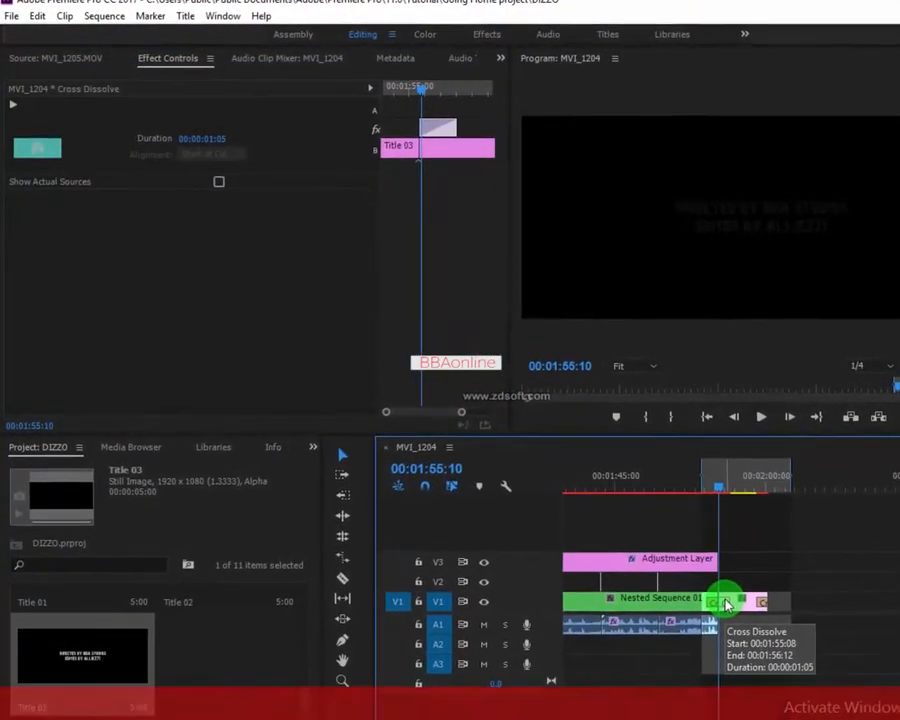
key("Delete")
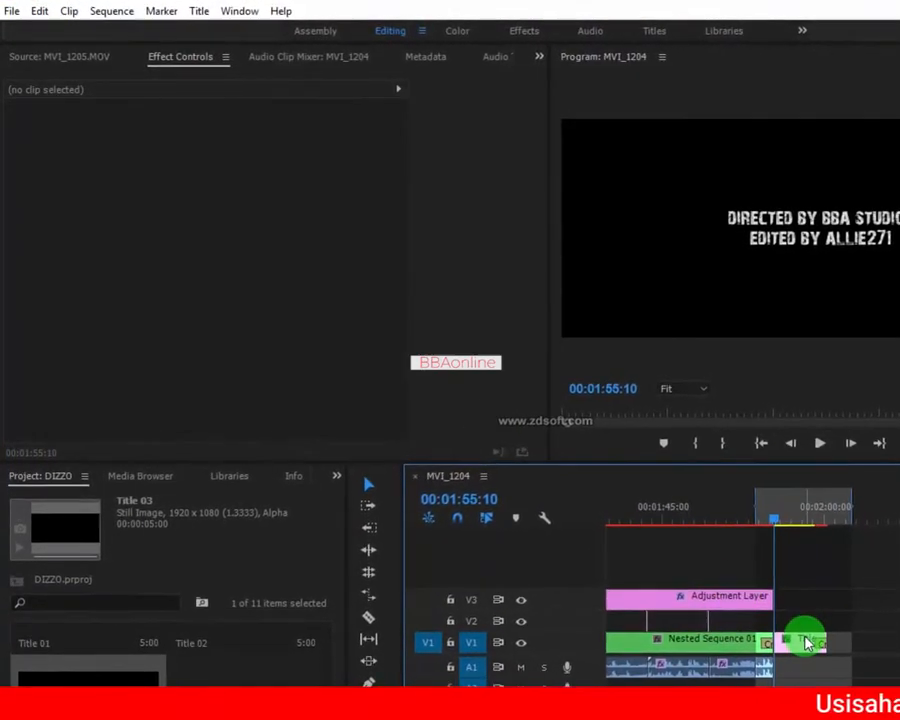
Enable Position keyframing for Title 03 at 00:01:55:20 and set the vertical position to 1274
left_click(806, 642)
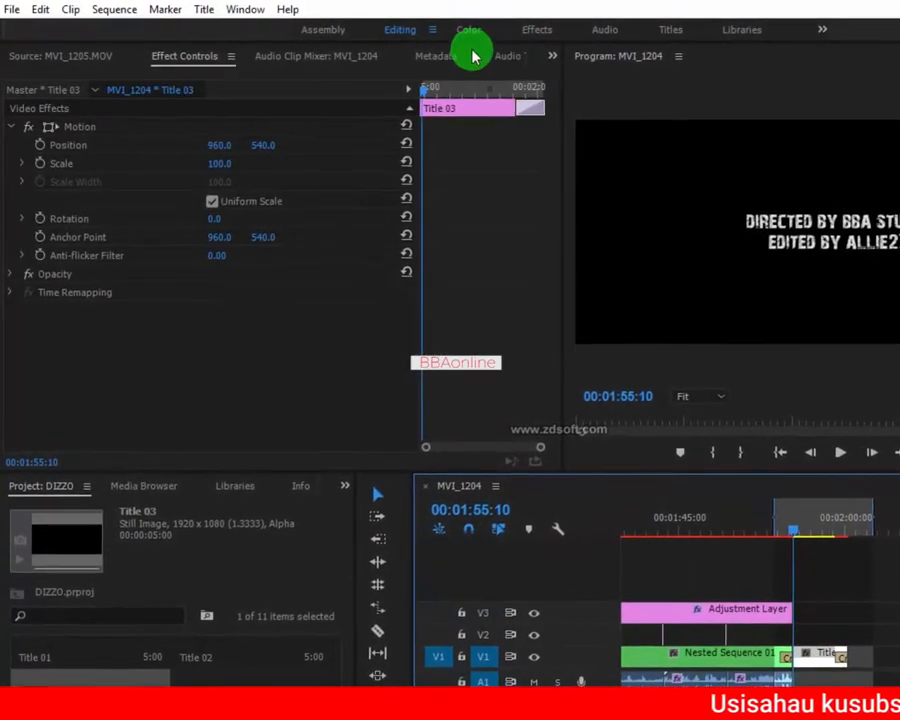
left_click_drag(424, 89, 433, 91)
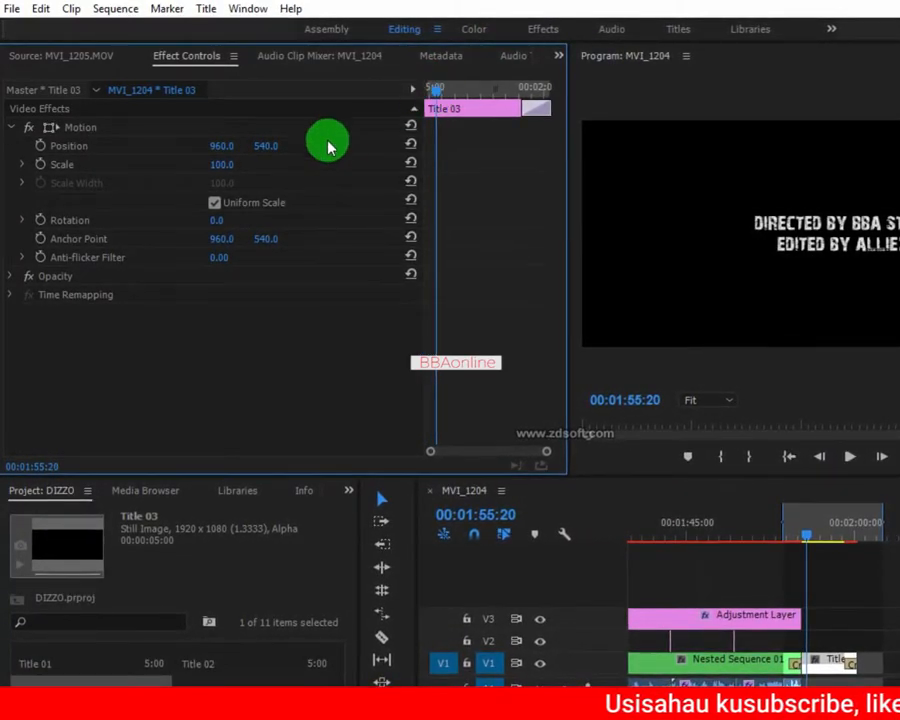
left_click(44, 150)
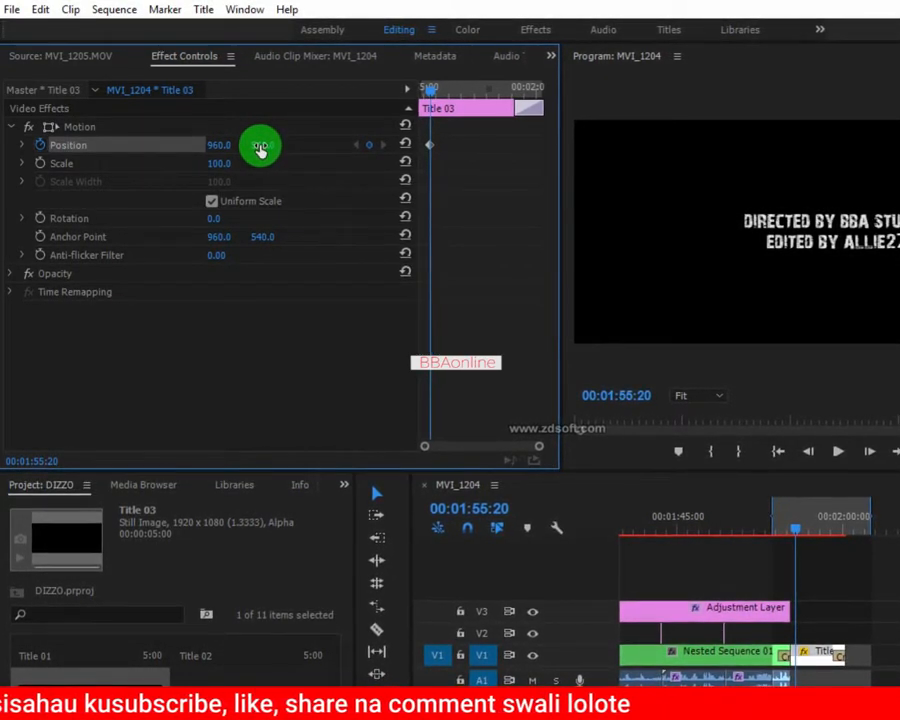
left_click_drag(260, 148, 881, 148)
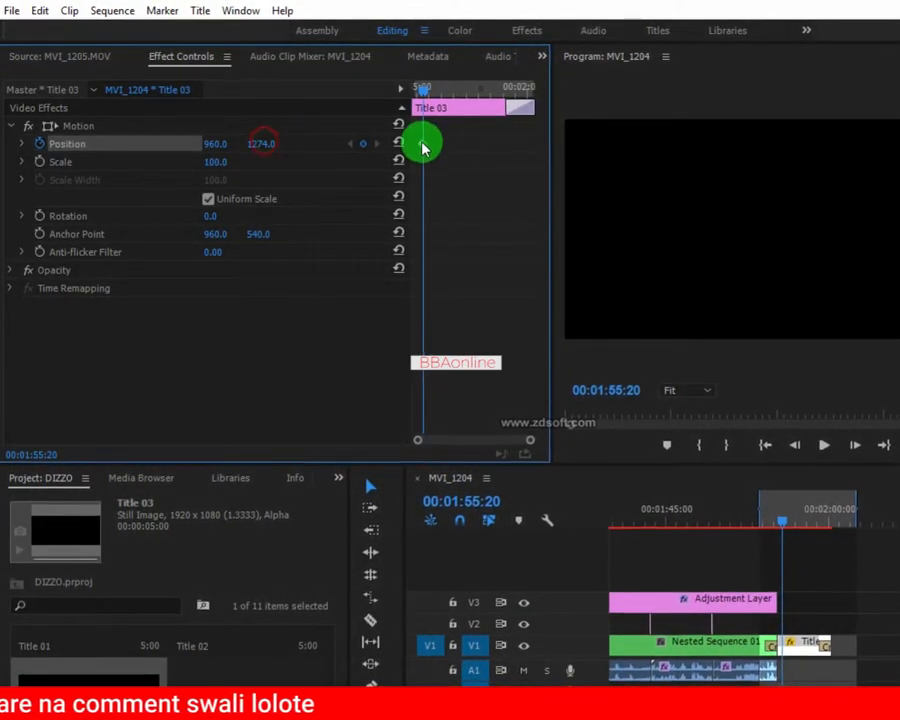
Set the first Position keyframe's temporal interpolation to Ease Out and place it at the start of Title 03
left_click(423, 145)
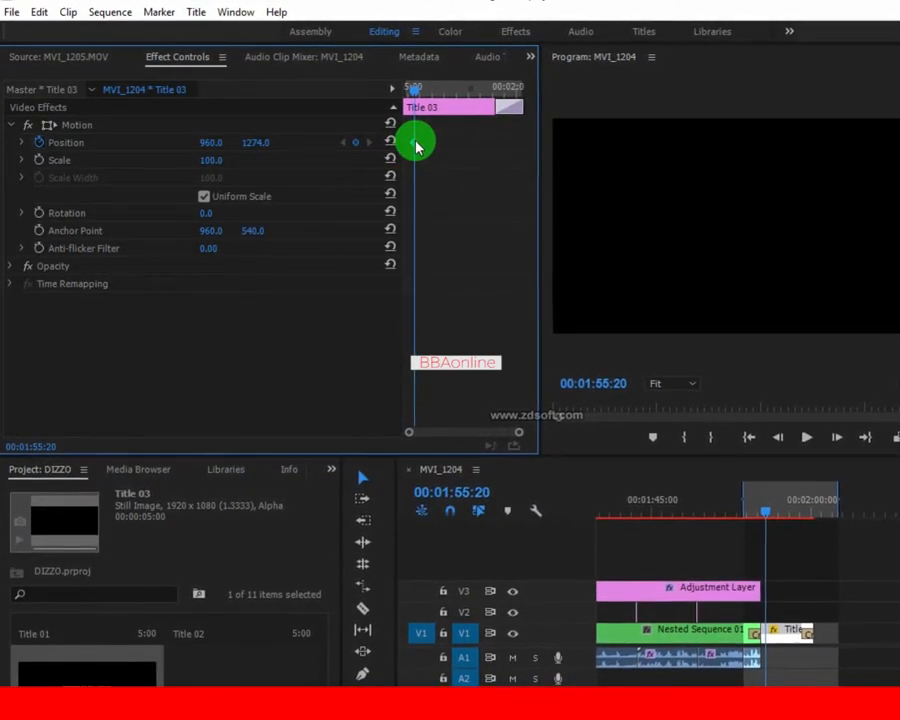
right_click(416, 145)
mouse_move(515, 291)
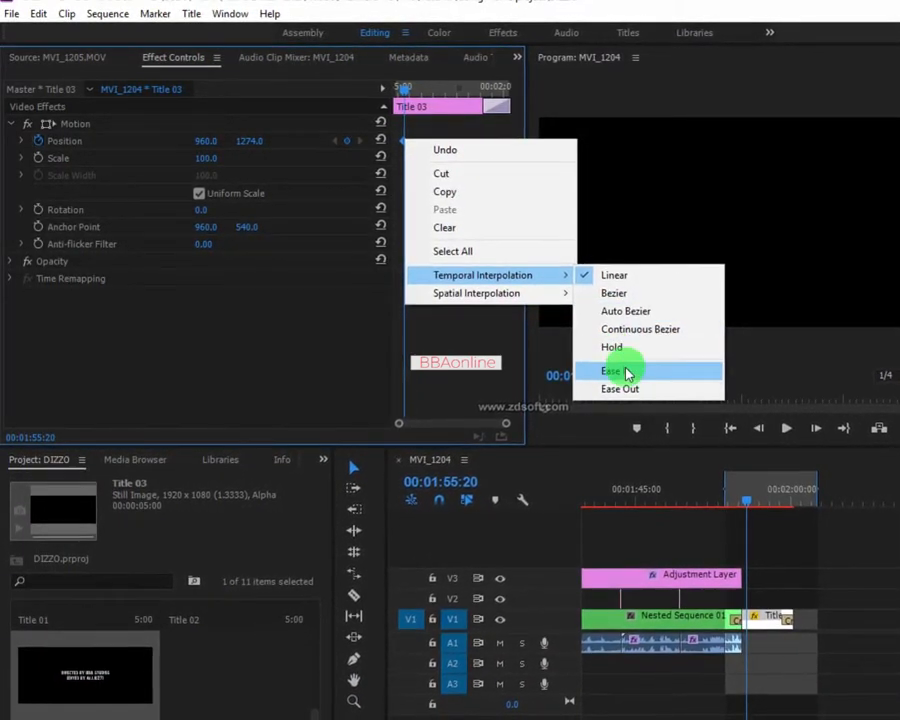
left_click(622, 386)
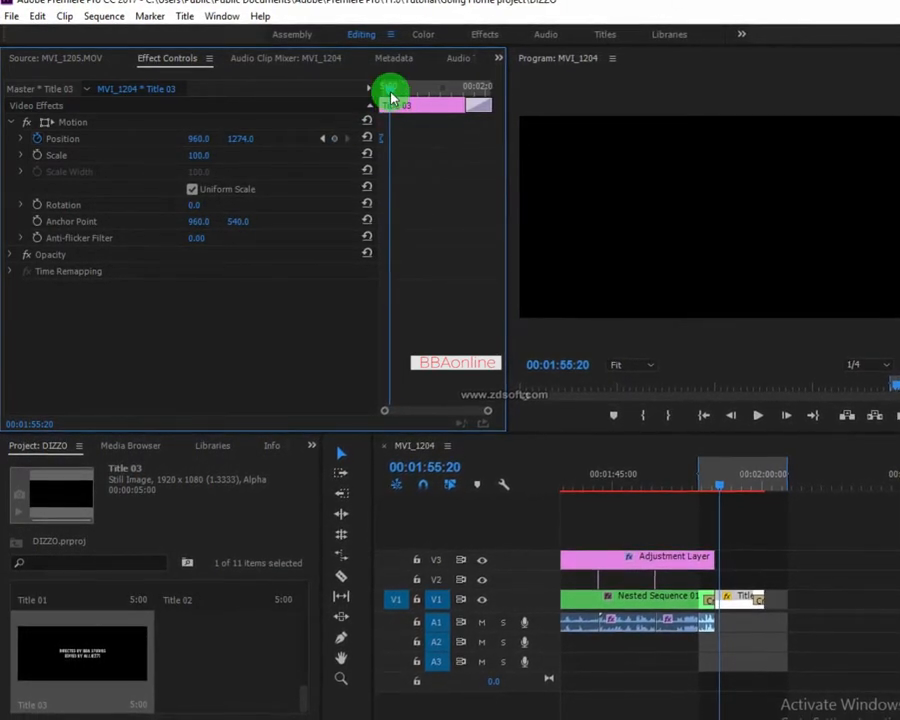
Add a second Position keyframe to Title 03 at 00:01:58:16 with the vertical position set to -117
left_click_drag(391, 88, 485, 114)
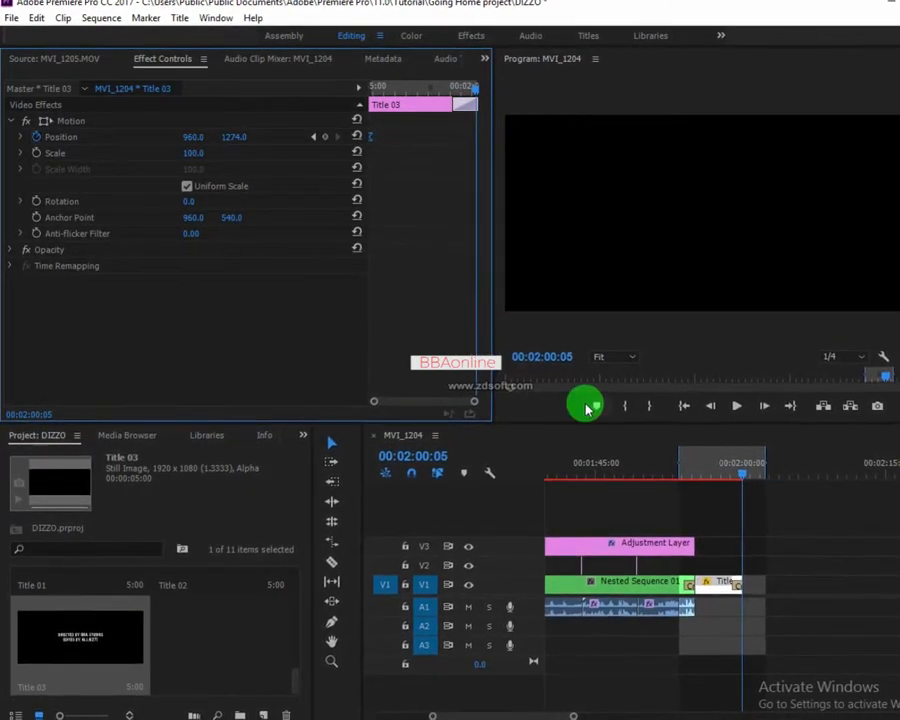
left_click_drag(737, 474, 716, 468)
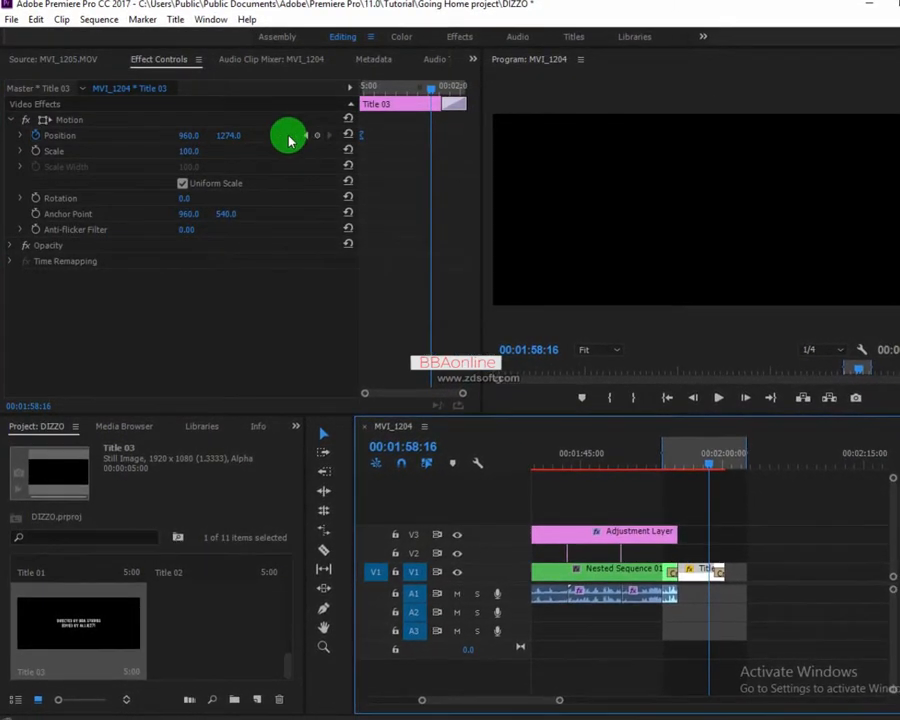
left_click(317, 136)
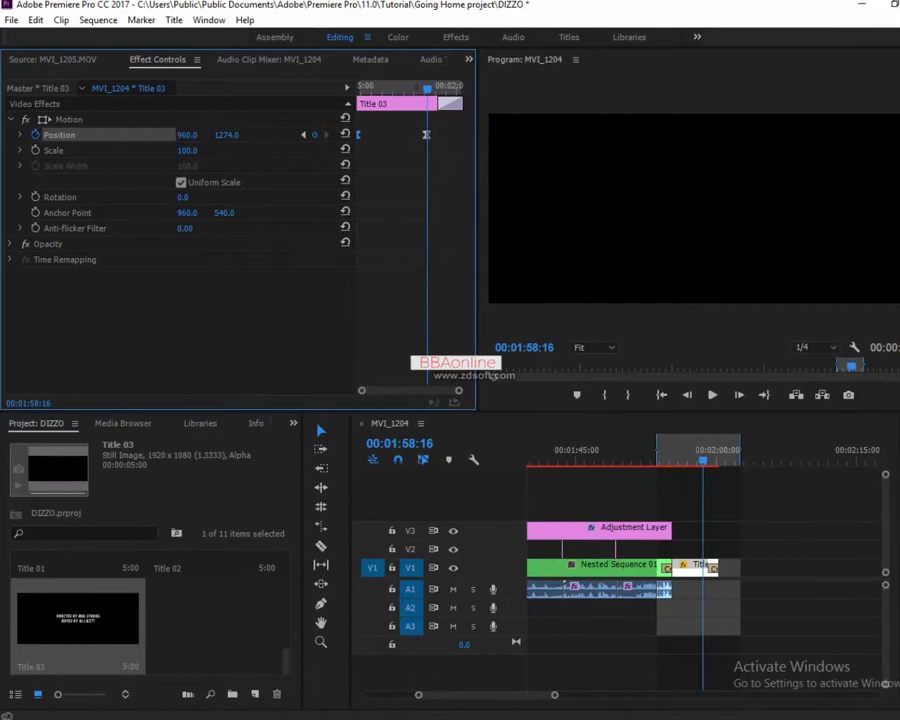
left_click_drag(226, 135, 427, 137)
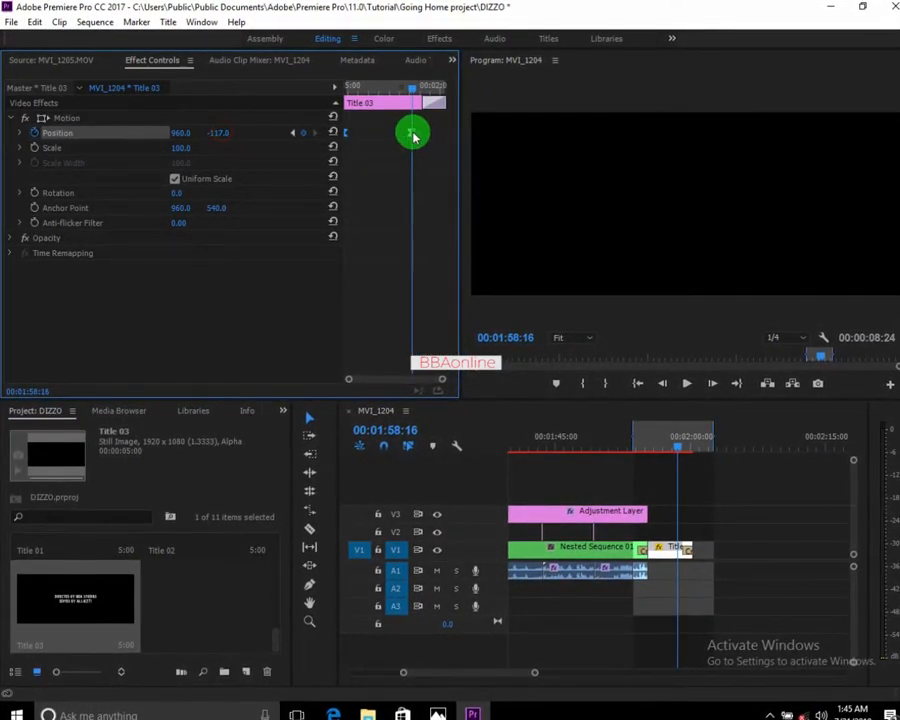
Set the second Position keyframe's temporal interpolation to Ease In and move it to the end of Title 03
right_click(411, 134)
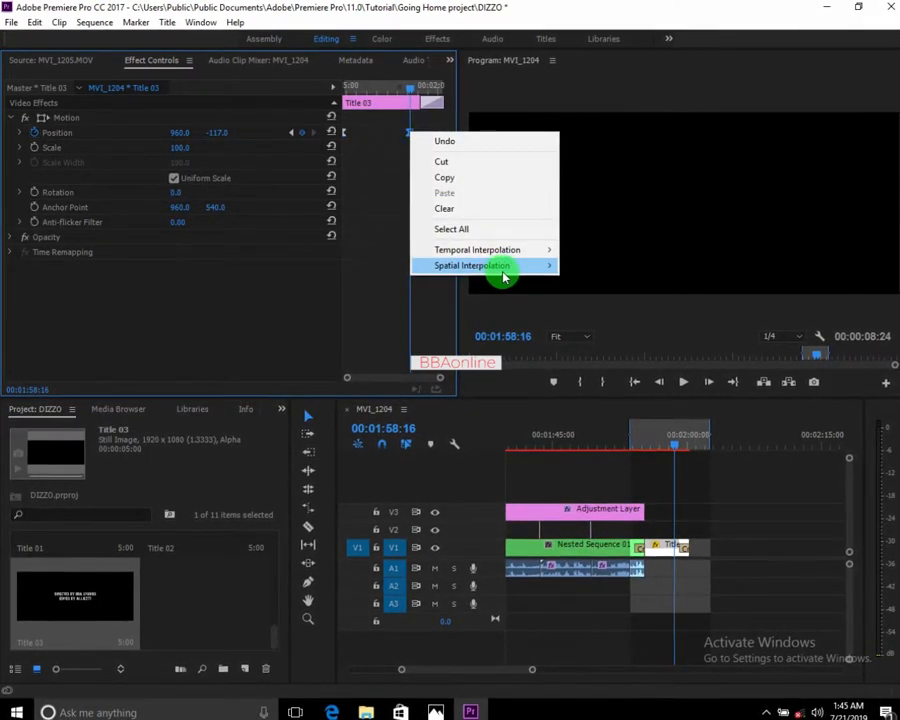
mouse_move(511, 275)
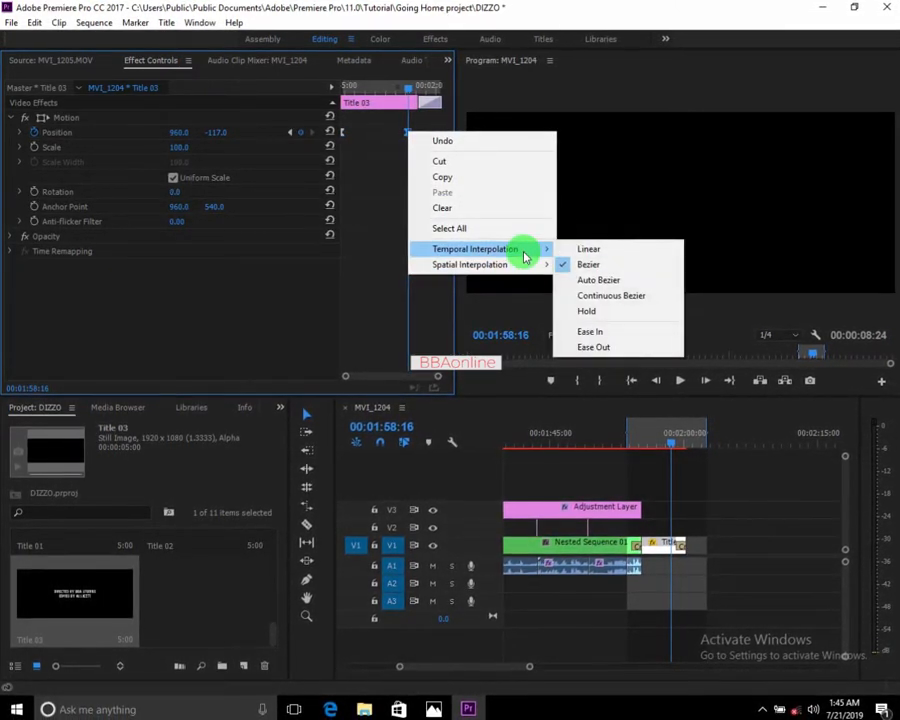
left_click(592, 331)
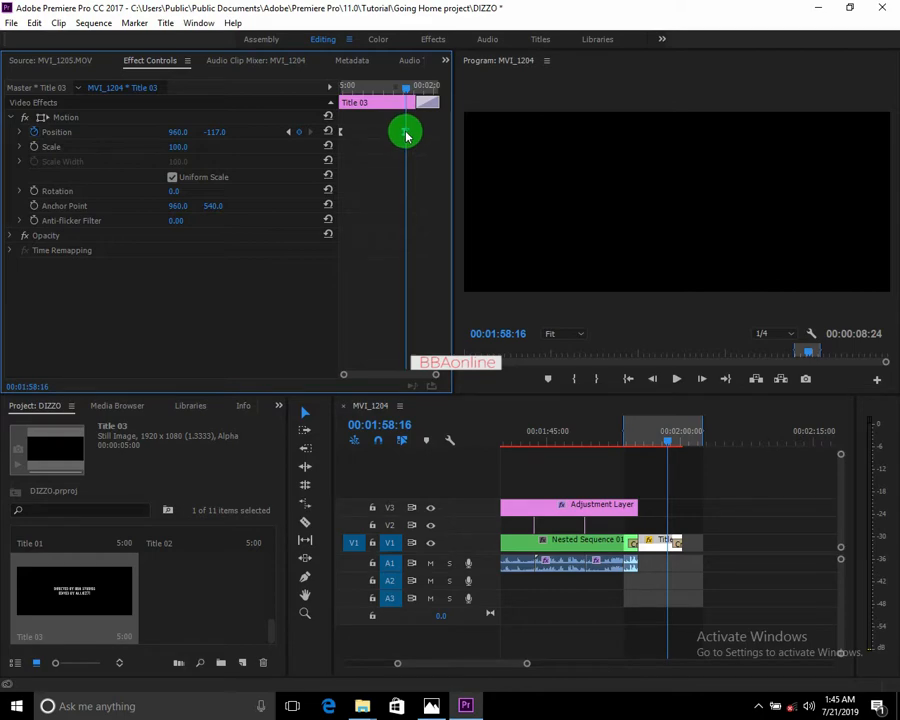
left_click_drag(406, 136, 445, 142)
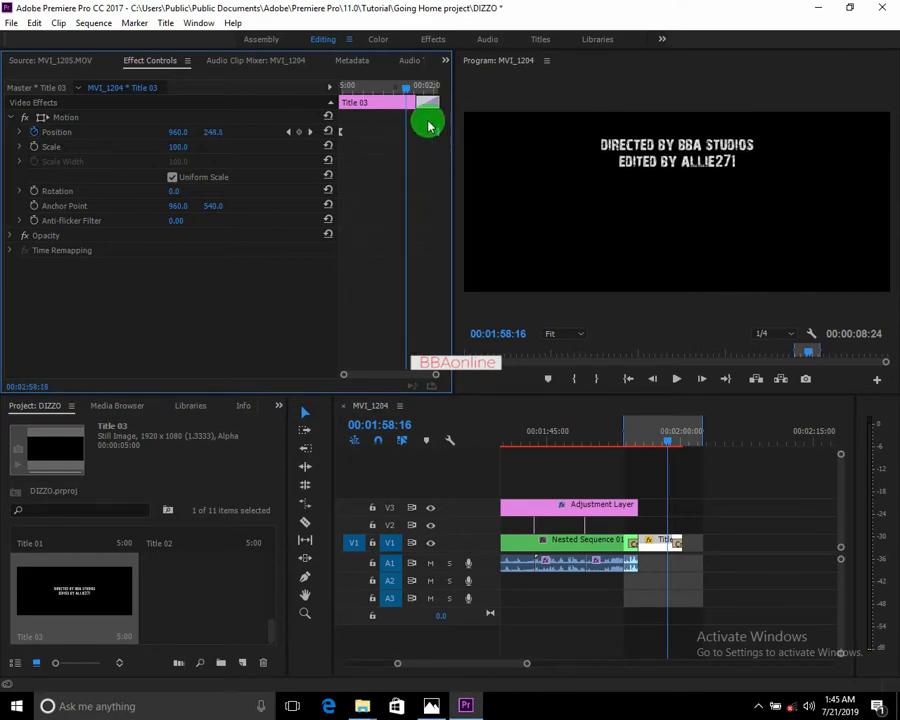
Play back Title 03 from its start to check the upward credit scroll
left_click_drag(407, 88, 322, 84)
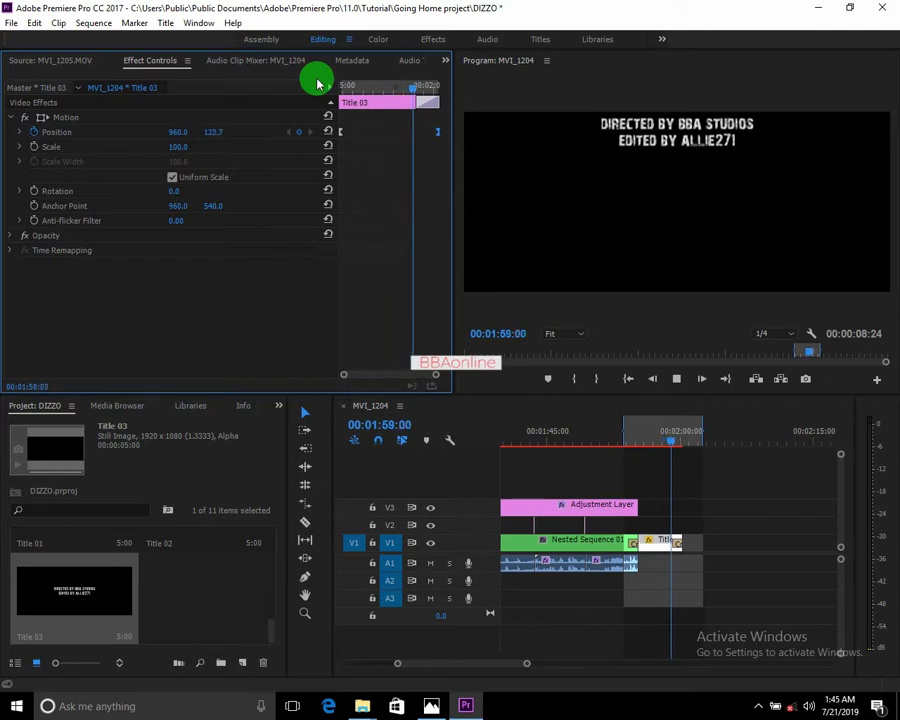
key("space")
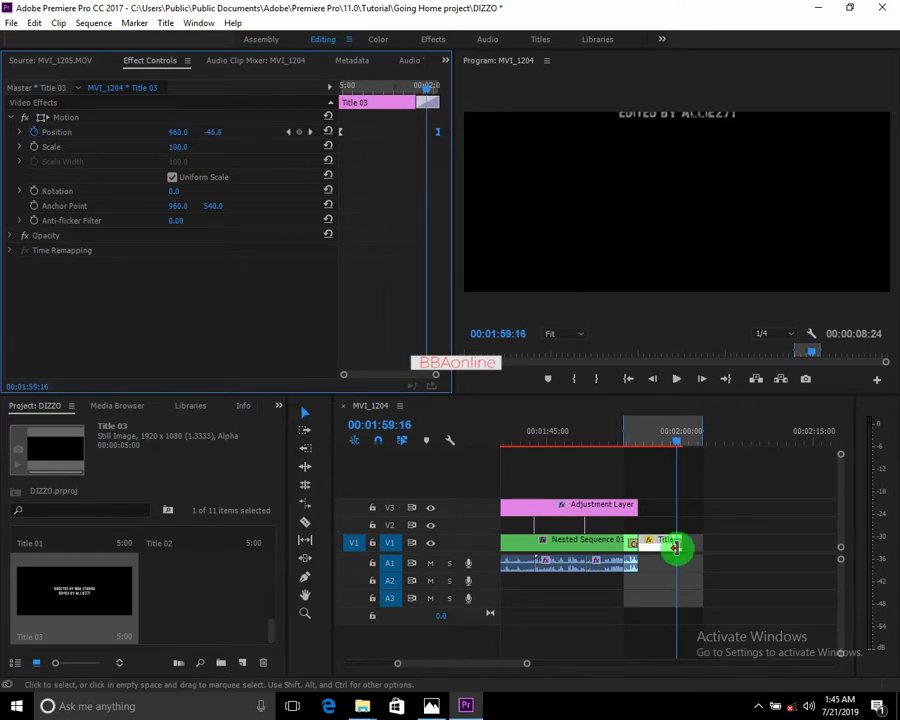
Extend the end of the Title 03 clip on V1 to about 00:02:07 and play it from near its start
left_click_drag(678, 547, 738, 553)
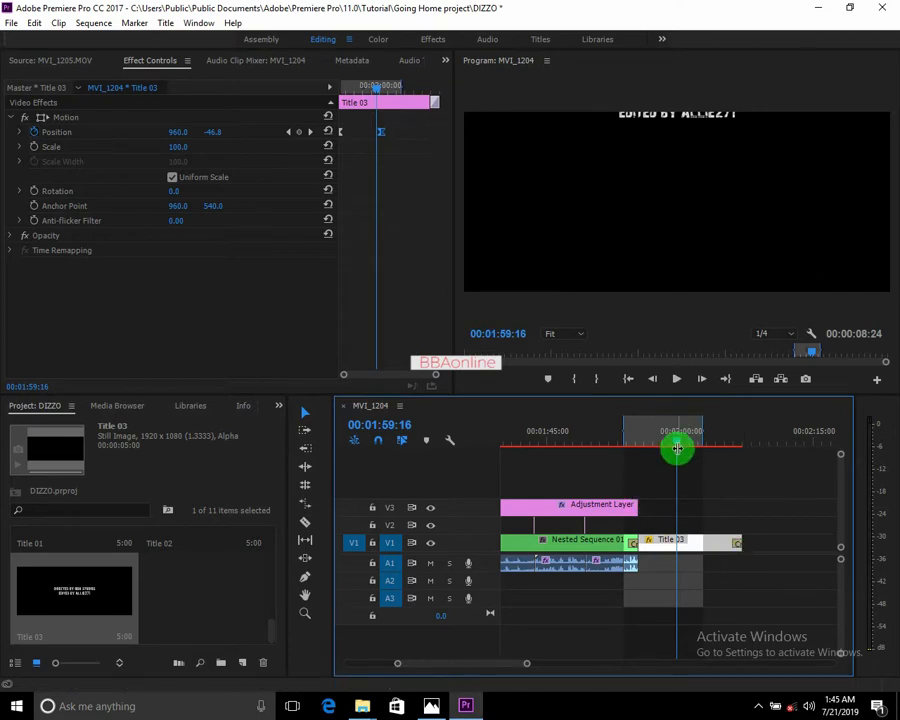
left_click_drag(678, 443, 648, 441)
key("space")
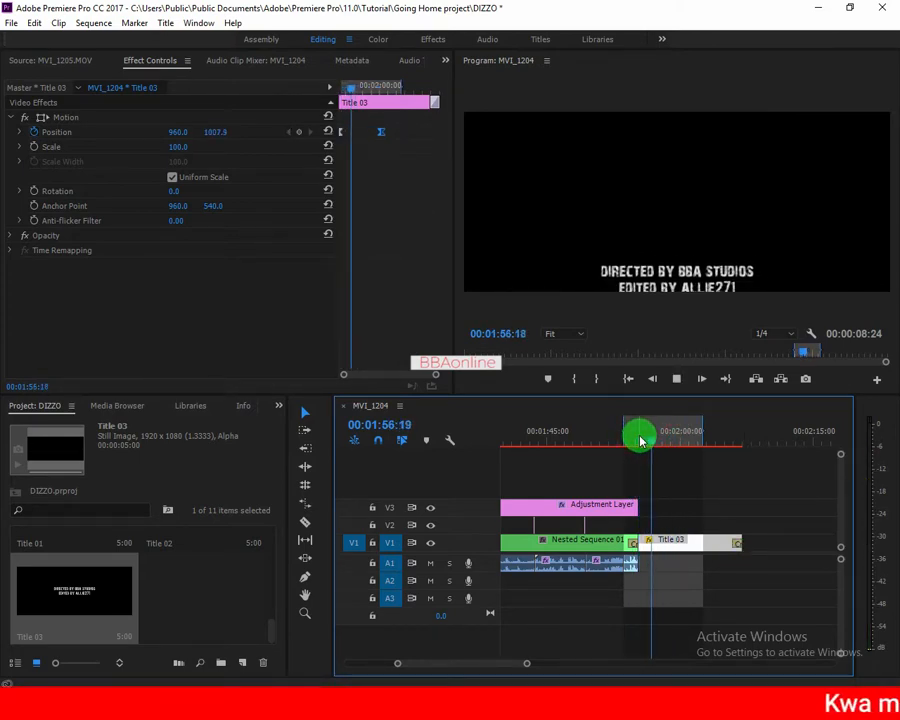
key("space")
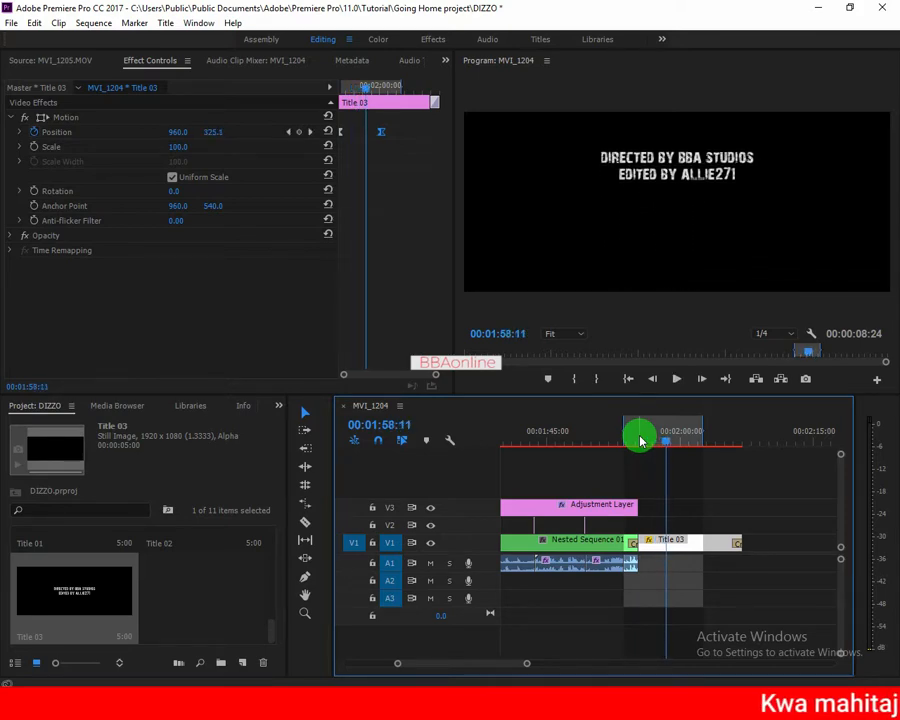
Move the second Position keyframe to the end of the lengthened Title 03 and play the credit scroll from the clip's start
left_click_drag(381, 133, 447, 144)
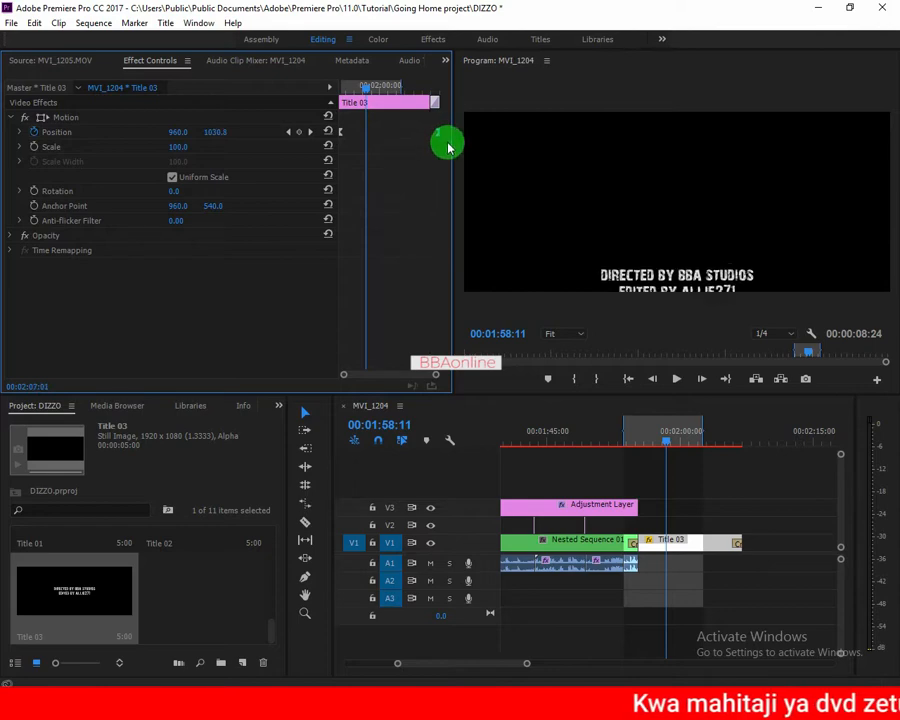
left_click_drag(366, 90, 336, 90)
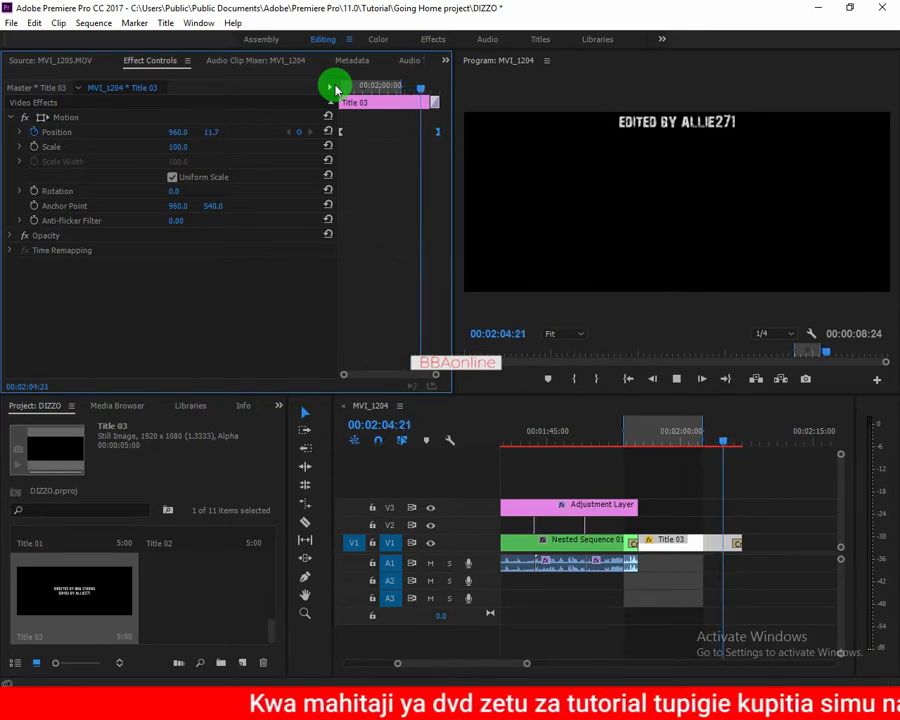
key("space")
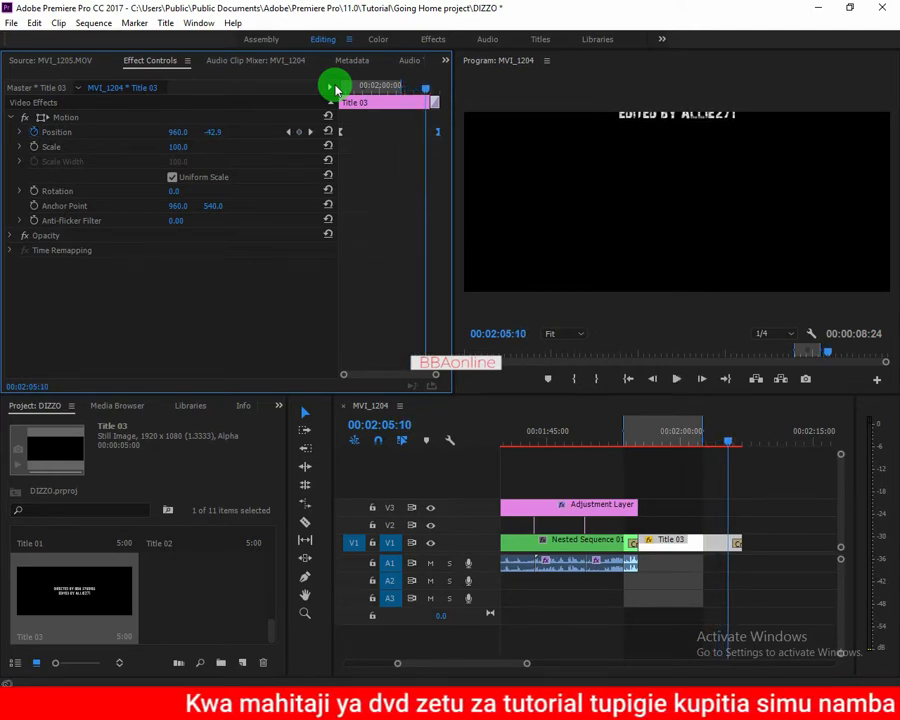